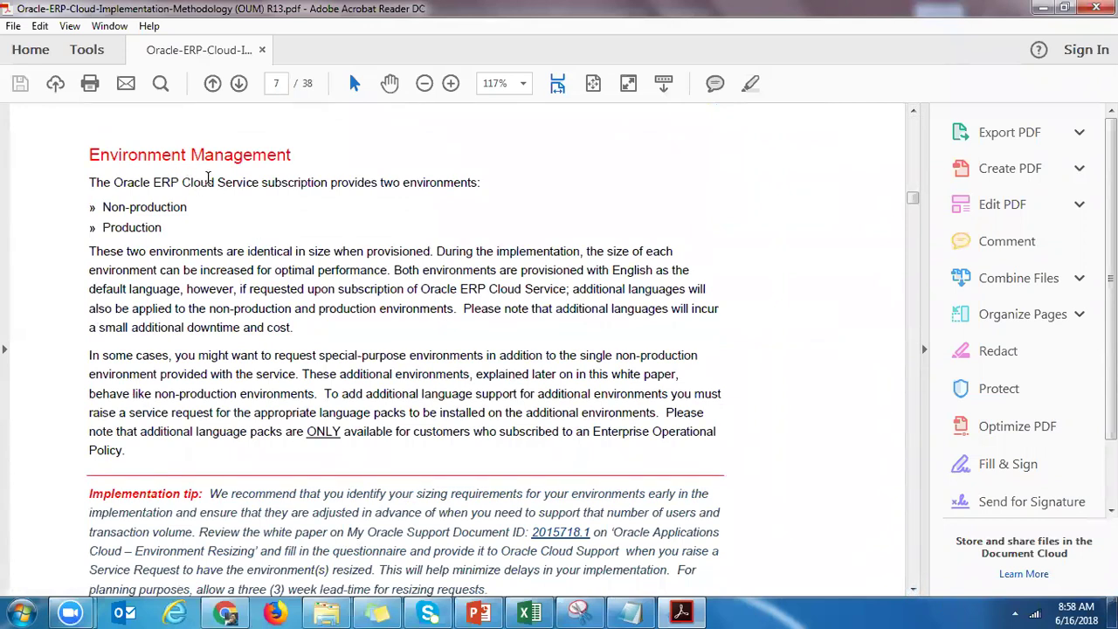
Step: Highlight "ERP Cloud Service subscription" and the Non-production and Production bullets under Environment Management in the PDF
drag(154, 182, 270, 181)
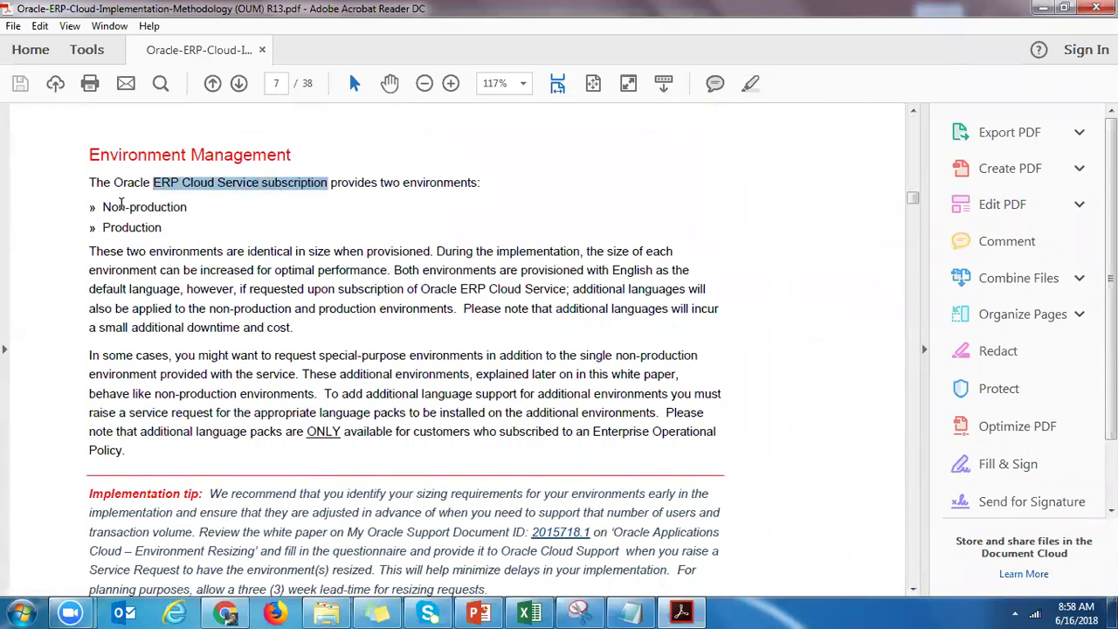
drag(103, 206, 172, 226)
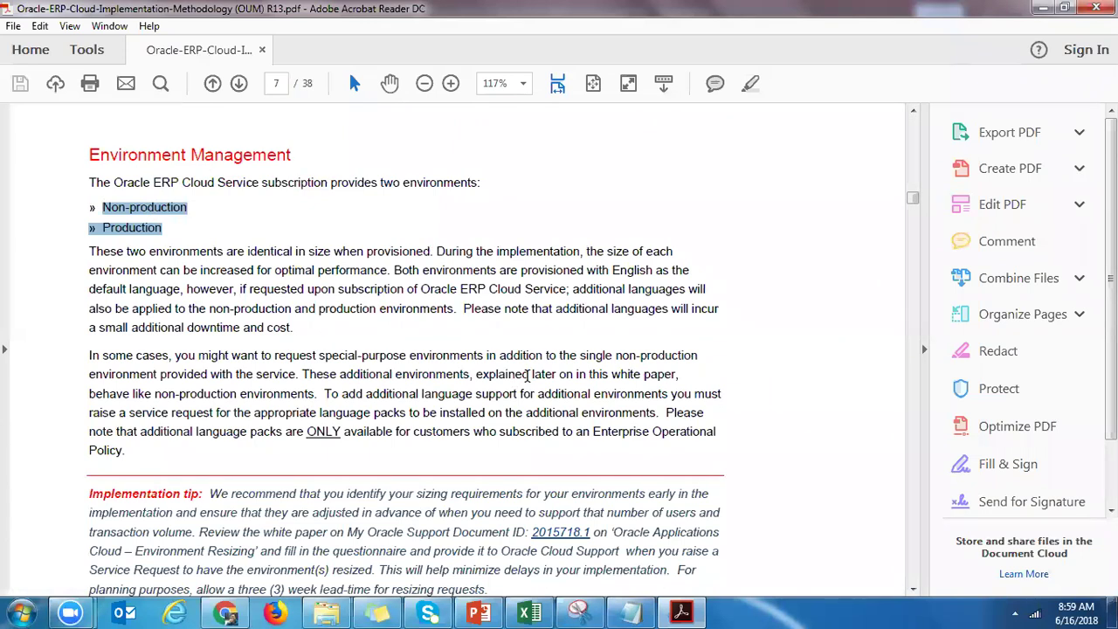
Step: Switch to the ORACLE FUSION CLOUD SCM DEMO presentation in PowerPoint and view slide 14, OUM Methodology, full screen
click(478, 613)
click(62, 474)
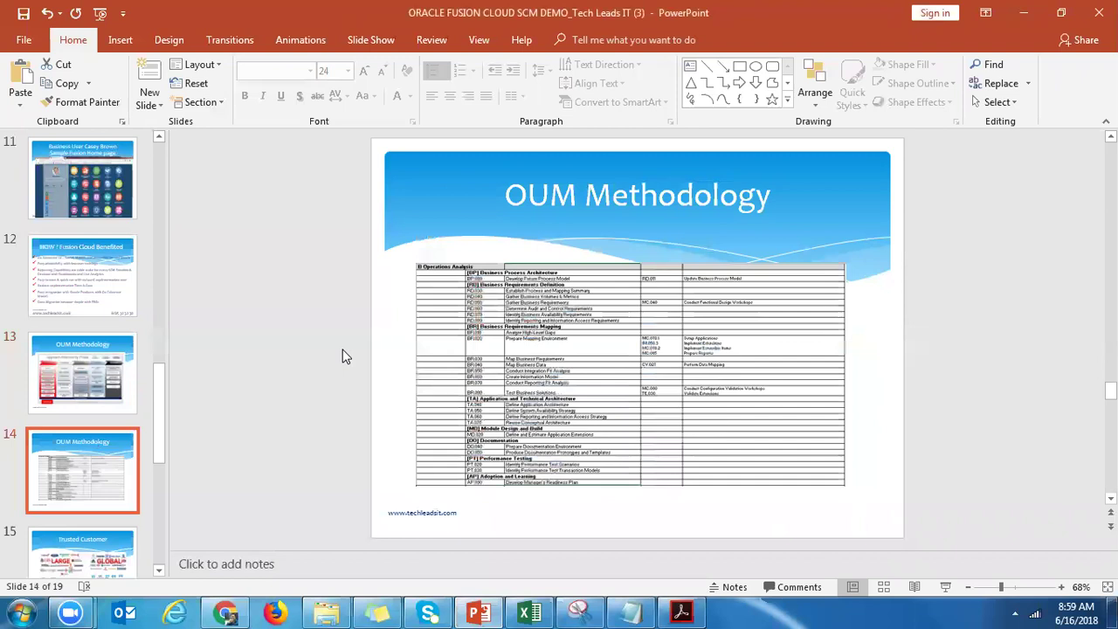
click(946, 587)
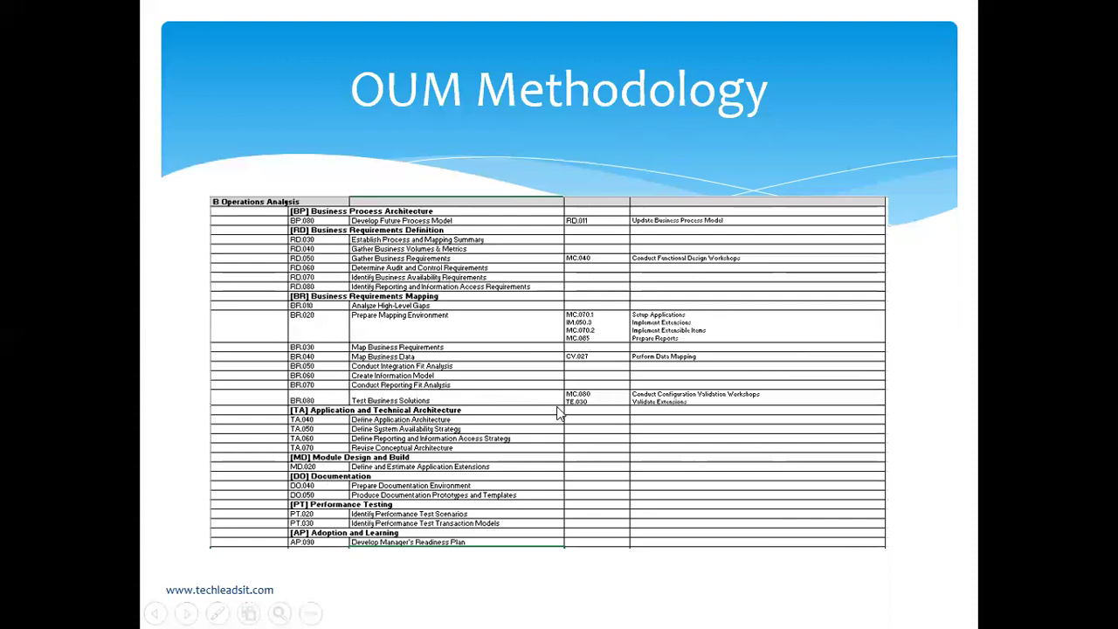
key(Escape)
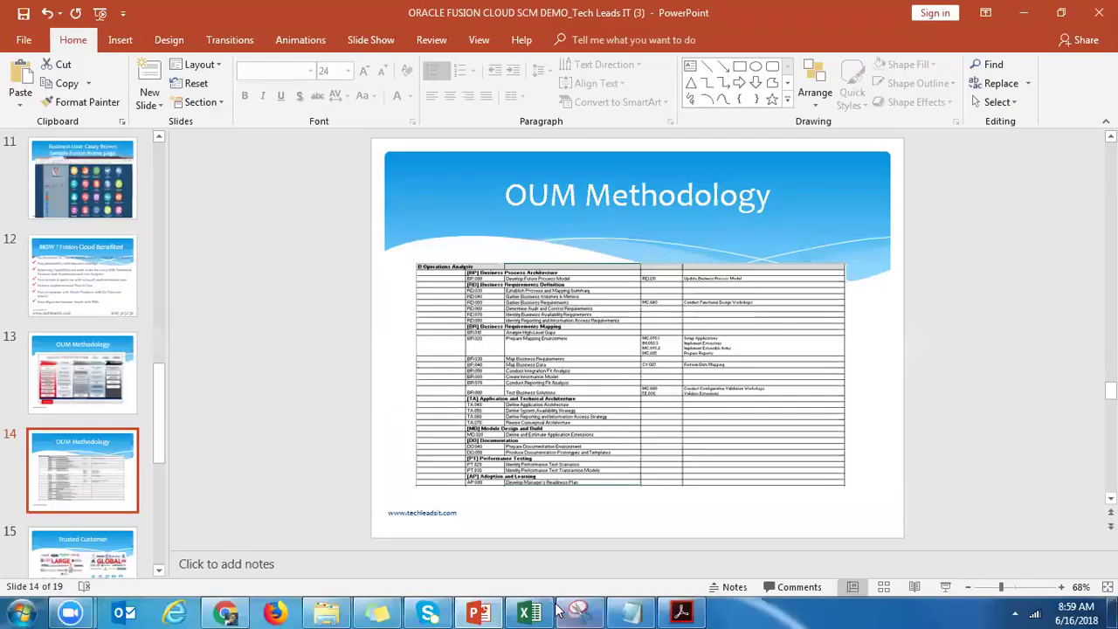
Step: Open the oum-cloud-aim-mapping-2390058 workbook from the OUM folder and zoom the AIM to OUM Cloud Mapping sheet to 100%
click(330, 611)
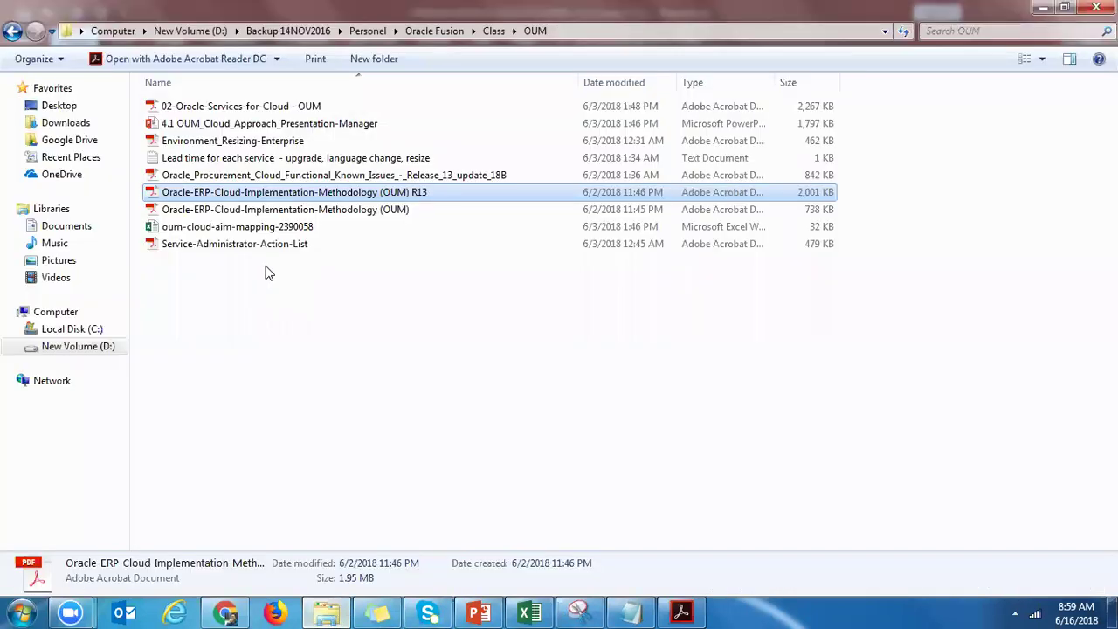
double_click(217, 229)
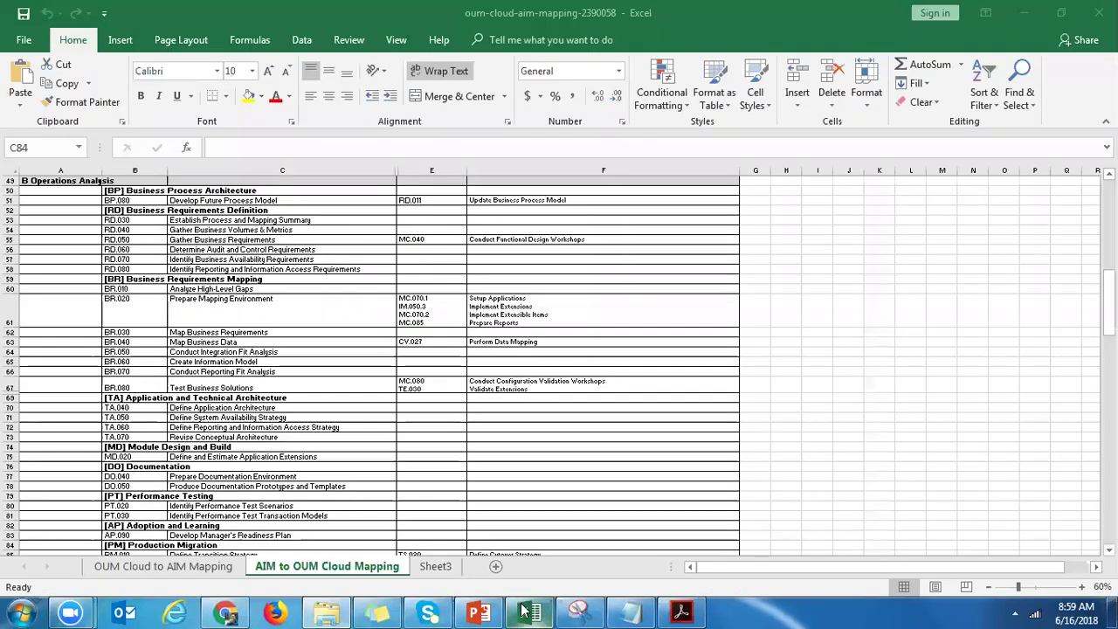
click(135, 385)
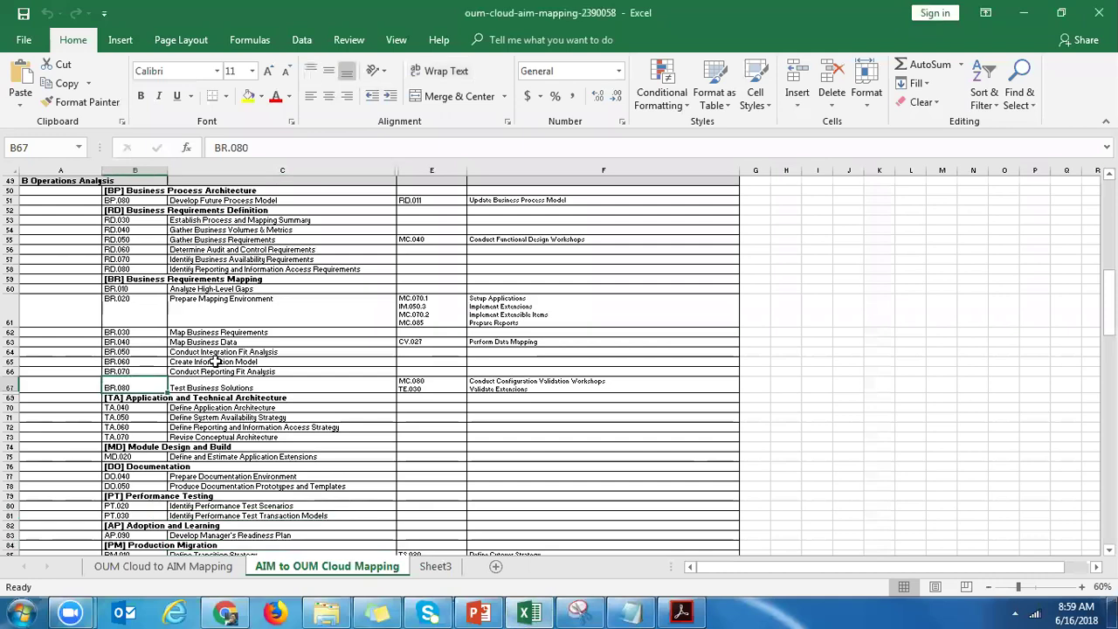
click(1081, 587)
click(1082, 587)
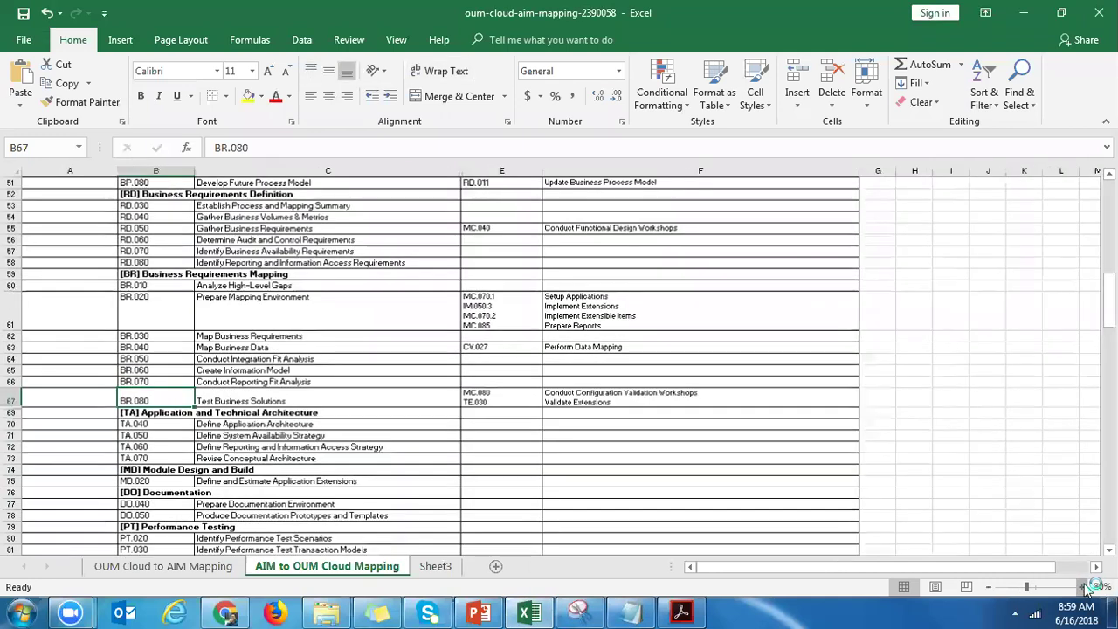
click(1081, 587)
click(1081, 587)
Step: Examine the Operations Analysis tasks from Business Requirements Mapping down to the Performance Testing heading
click(214, 418)
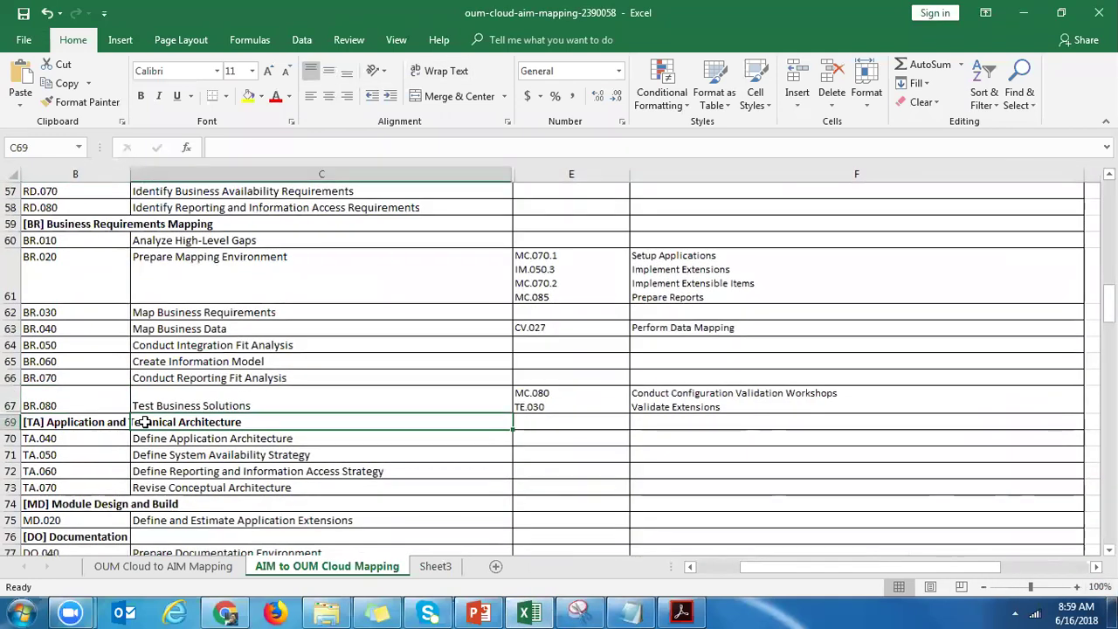
key(Left)
key(Left)
key(Right)
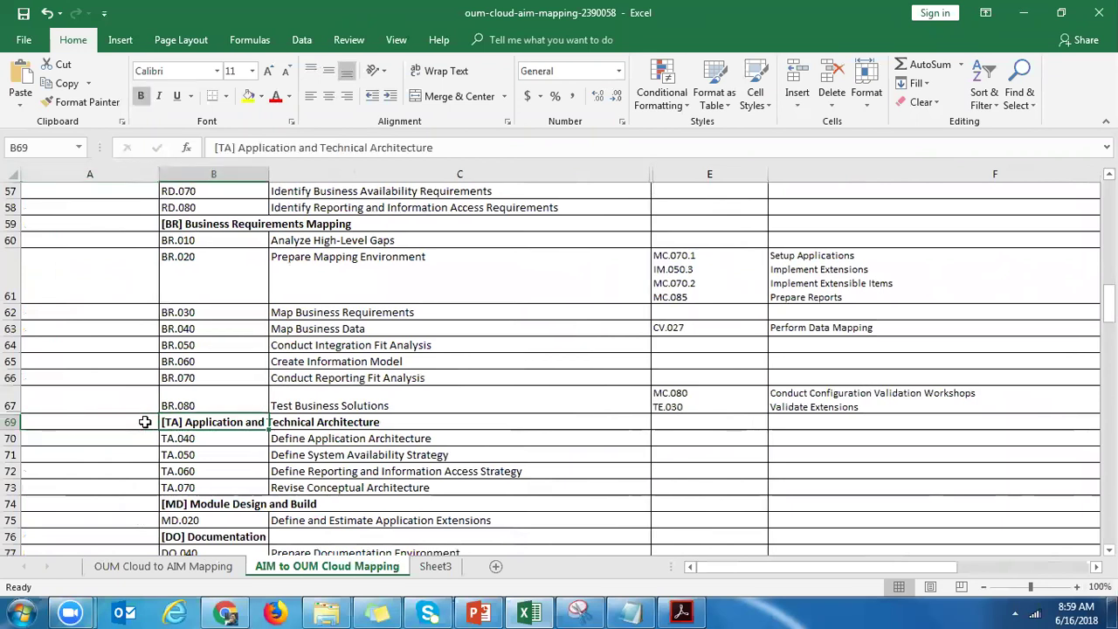
key(Up)
key(Up)
key(Up)
key(Up)
key(Up)
key(Up)
key(Up)
key(Up)
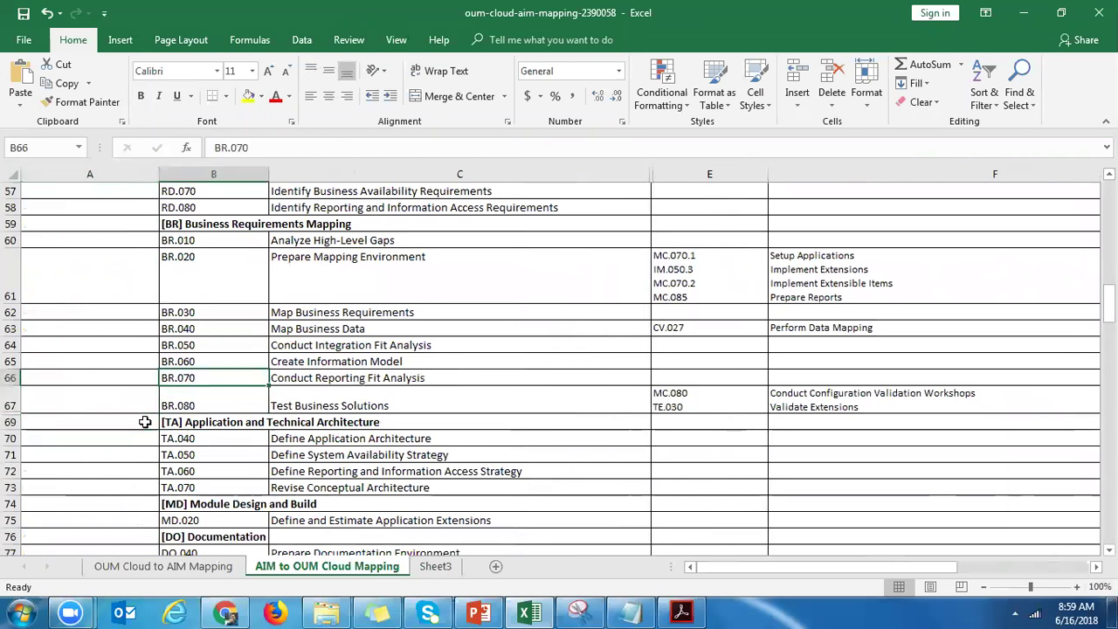
key(Down)
key(Down)
key(Down)
key(Down)
key(Down)
key(Down)
key(Down)
key(Down)
key(Down)
key(Down)
key(Down)
key(Down)
key(Down)
key(Down)
key(Down)
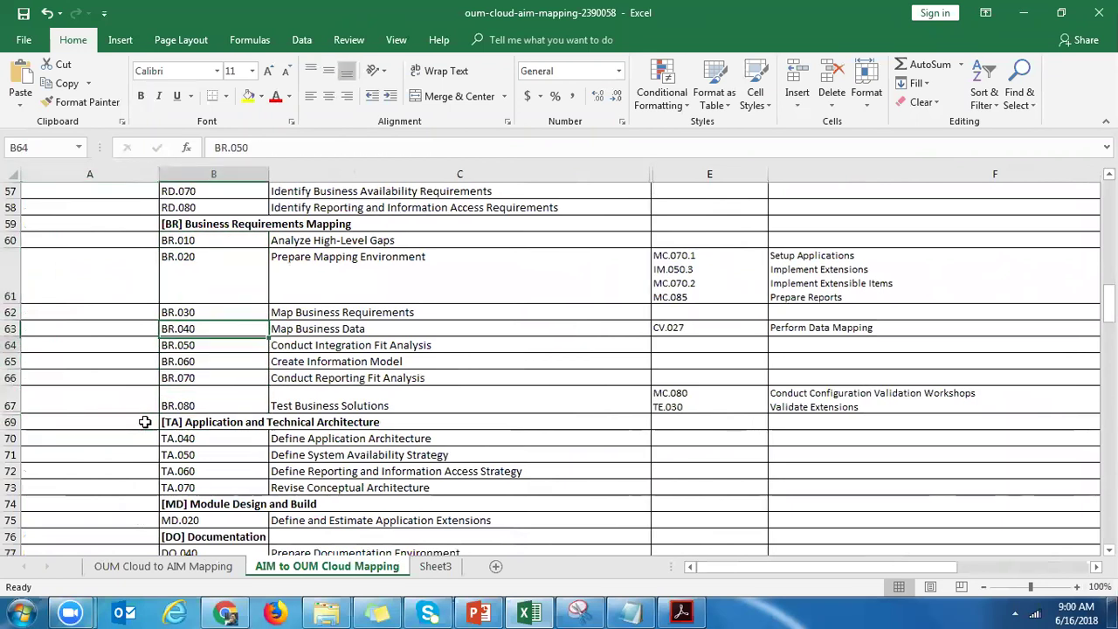
key(Down)
key(Down)
key(Down)
key(Down)
key(Down)
key(Down)
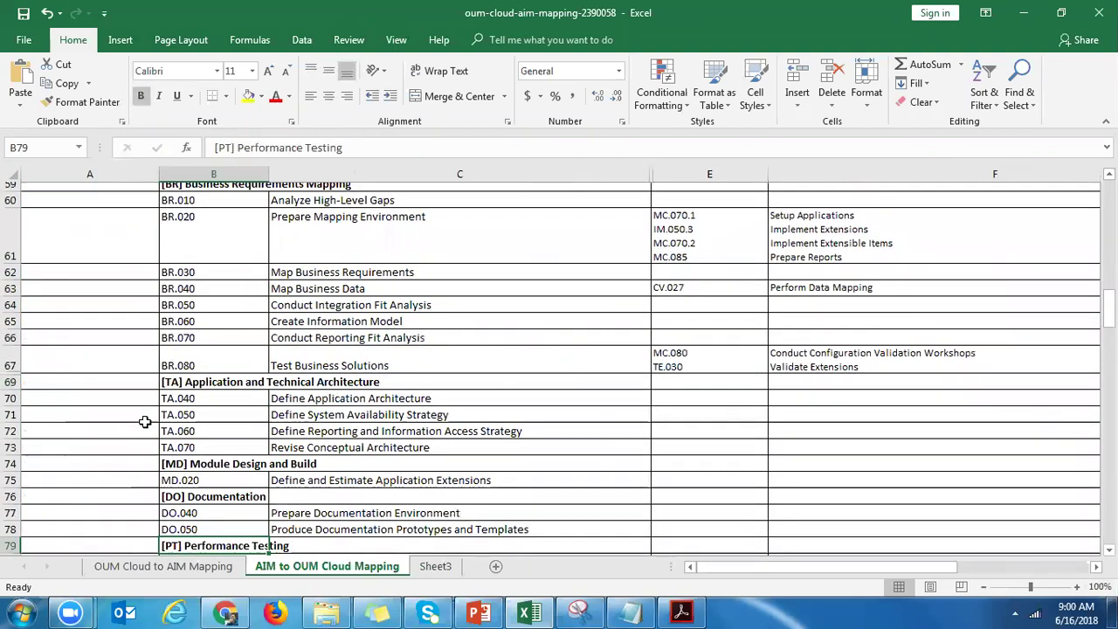
Step: Review the Business Requirements Definition tasks and the first Business Requirements Mapping task, BR.010
key(Up)
key(Up)
key(Up)
key(Up)
key(Up)
key(Up)
key(Up)
key(Up)
key(Up)
key(Up)
key(Up)
key(Up)
key(Up)
key(Up)
key(Up)
key(Up)
key(Up)
key(Up)
key(Up)
key(Up)
key(Up)
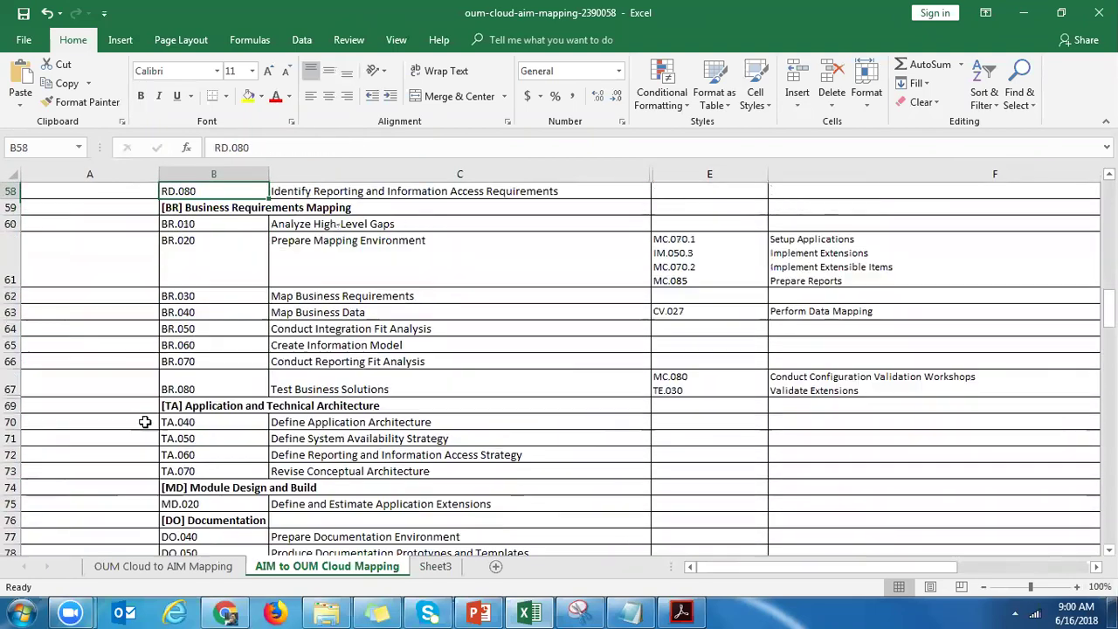
key(Up)
key(Up)
key(Up)
key(Down)
key(Down)
key(Down)
key(Down)
key(Down)
key(Down)
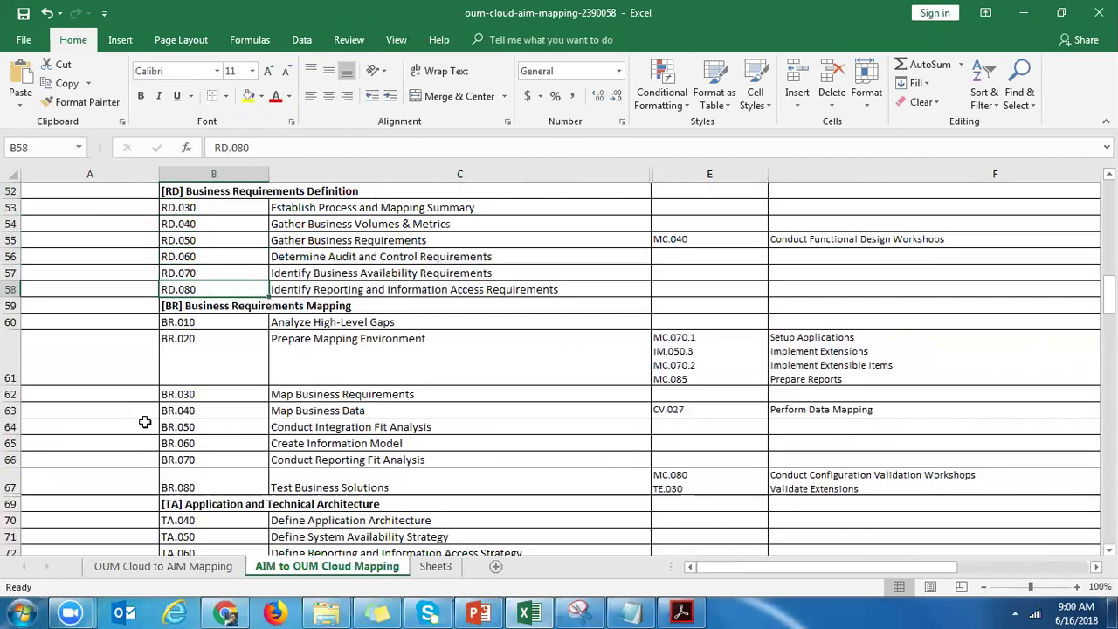
key(Down)
key(Down)
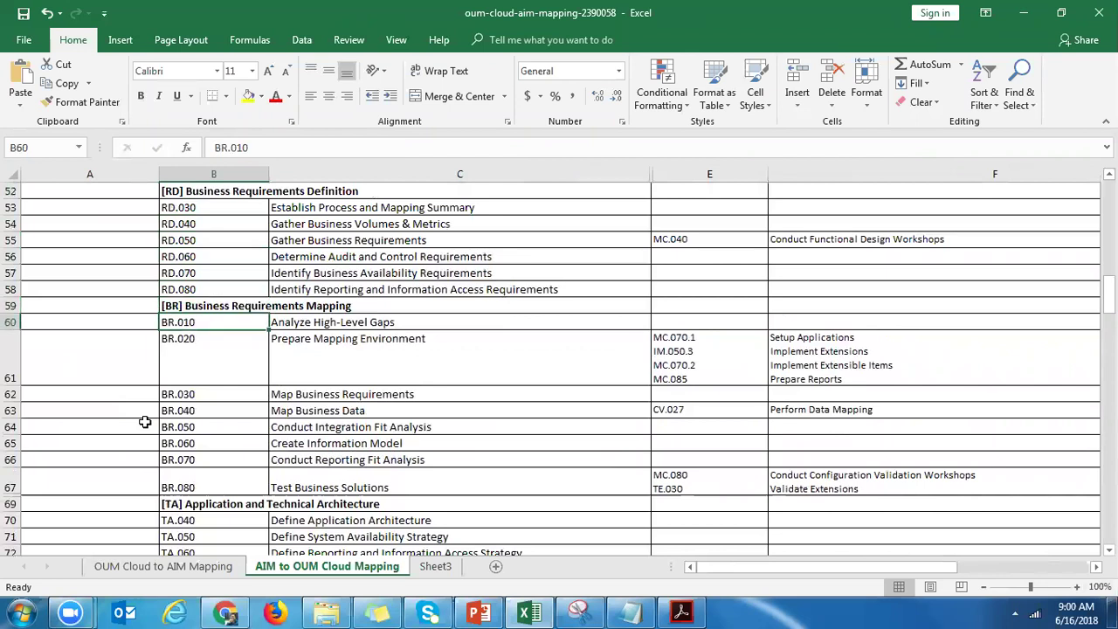
Step: Look over the rows above BR.010, up past the start of Operations Analysis to the AP.050 learning events task
key(Up)
key(Up)
key(Up)
key(Up)
key(Up)
key(Up)
key(Up)
key(Up)
key(Up)
key(Up)
key(Up)
key(Up)
key(Up)
key(Up)
key(Up)
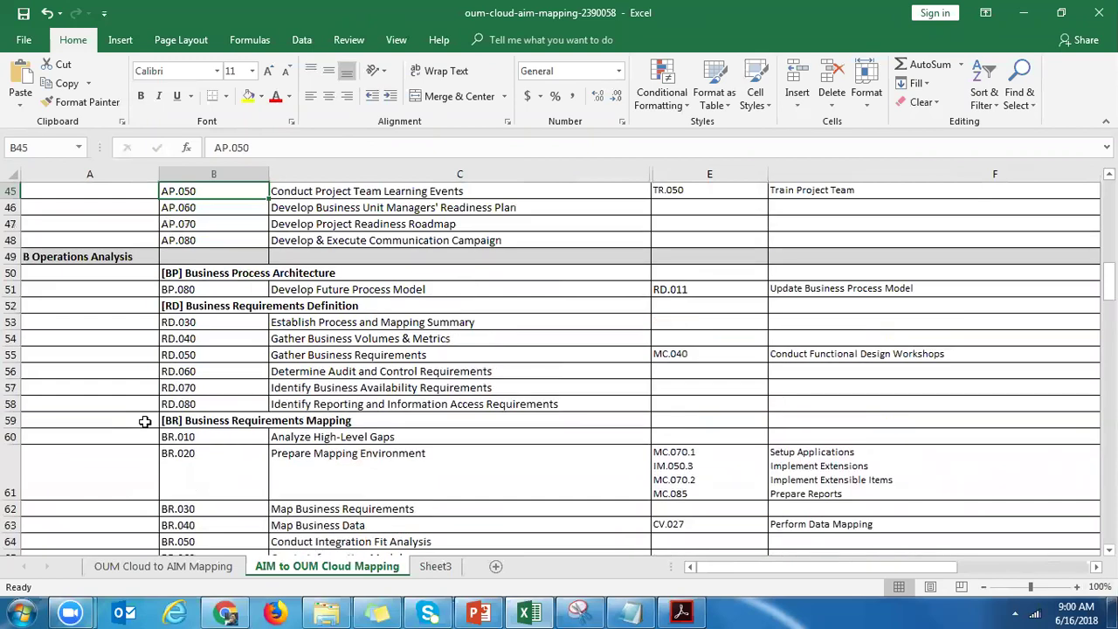
key(Up)
Step: Read down through the rest of the Operations Analysis tasks and into the Solution Design section
key(Down)
key(Down)
key(Down)
key(Down)
key(Down)
key(Down)
key(Down)
key(Down)
key(Down)
key(Down)
key(Down)
key(Down)
key(Down)
key(Down)
key(Down)
key(Down)
key(Down)
key(Down)
key(Down)
key(Down)
key(Down)
key(Down)
key(Down)
key(Down)
key(Down)
key(Down)
key(Down)
key(Down)
key(Down)
key(Down)
key(Down)
key(Down)
key(Down)
key(Down)
key(Down)
key(Down)
key(Down)
key(Down)
key(Down)
key(Down)
key(Down)
key(Down)
key(Down)
key(Down)
key(Down)
key(Down)
key(Down)
key(Down)
key(Down)
key(Down)
key(Down)
key(Down)
Step: Locate BR.100 Define Application Setups under Solution Design and highlight the code MC.050 in its OUM mapping cell
key(Up)
key(Up)
key(Up)
key(Up)
key(Up)
key(Up)
key(Up)
key(Right)
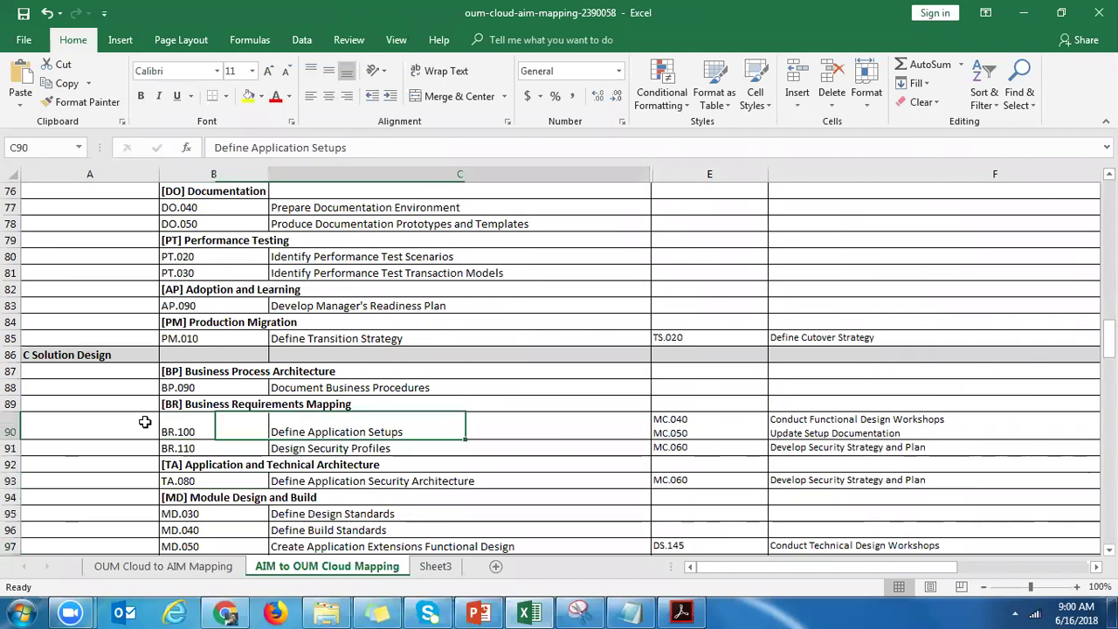
key(Right)
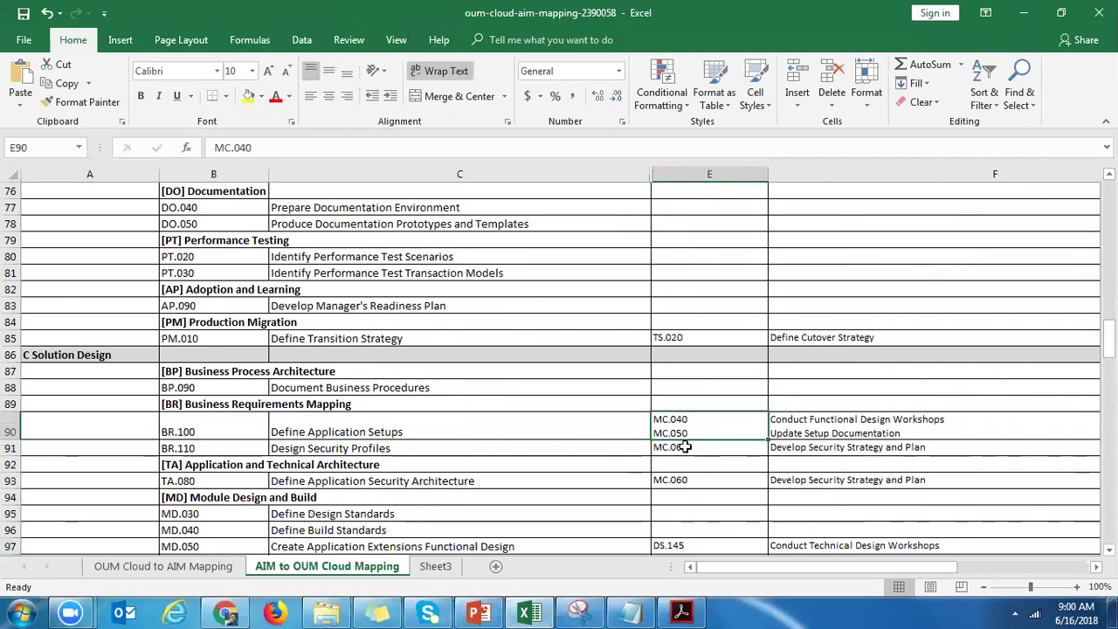
double_click(695, 433)
drag(691, 432, 655, 432)
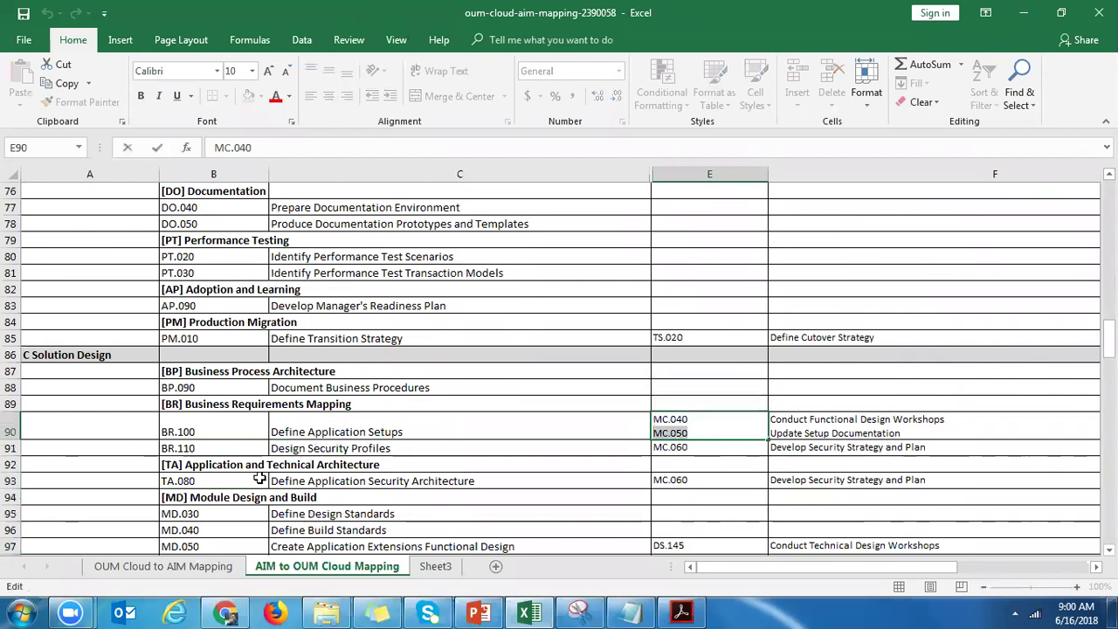
Step: Look through the Module Design and Build tasks under Solution Design and single out MD.050 Create Application Extensions Functional Design
click(195, 516)
key(Down)
key(Down)
key(Down)
key(Down)
key(Down)
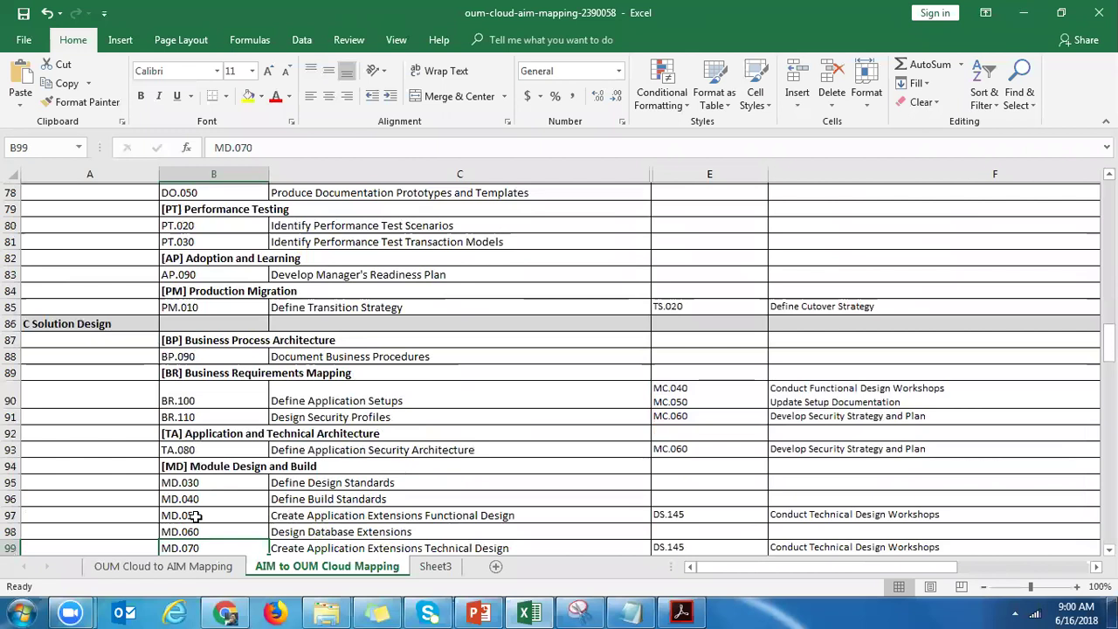
click(198, 498)
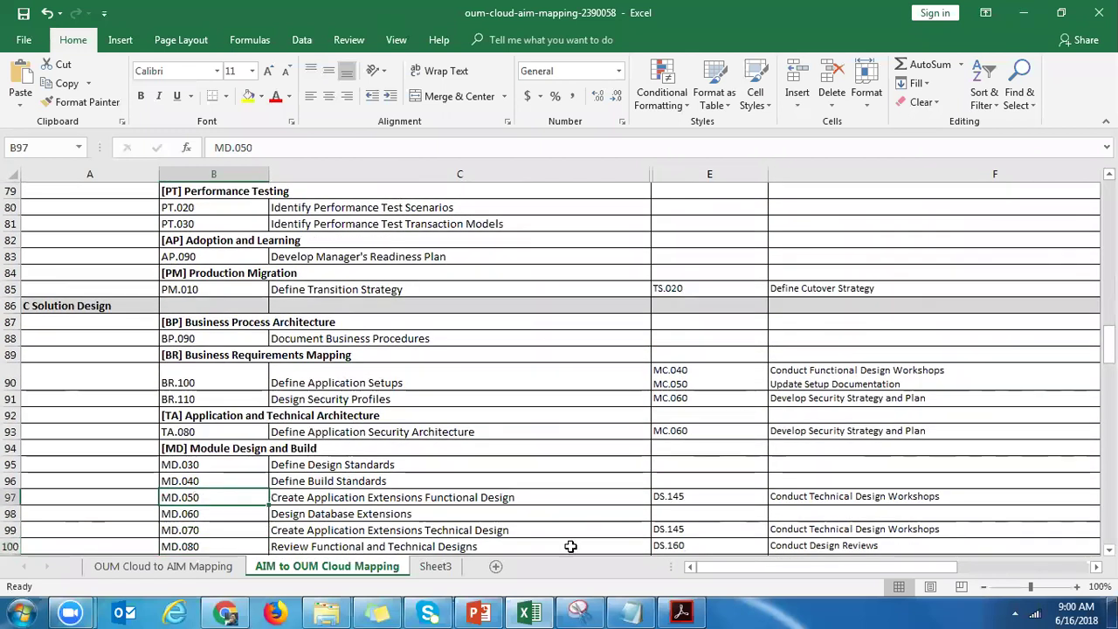
Step: Check the OUM code and task name mapped to MD.050
click(673, 494)
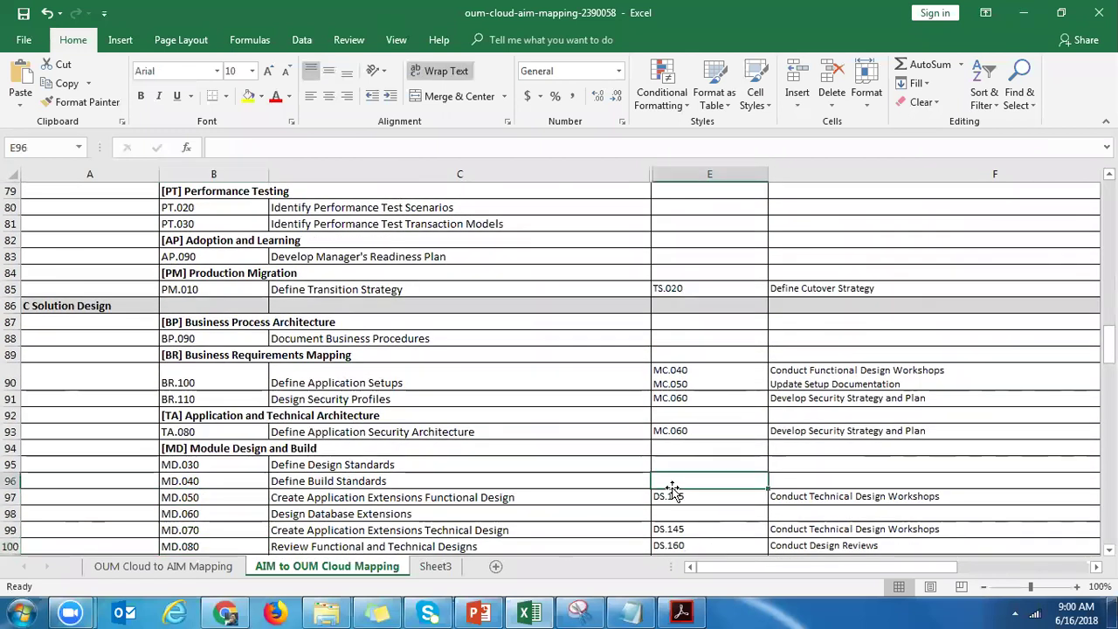
click(851, 493)
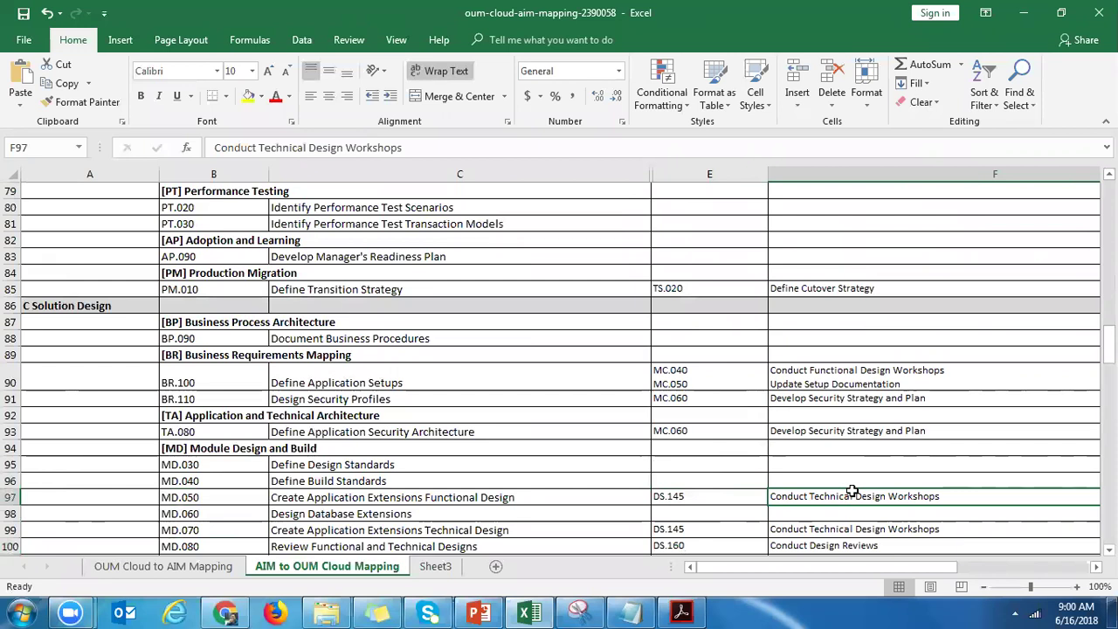
click(708, 486)
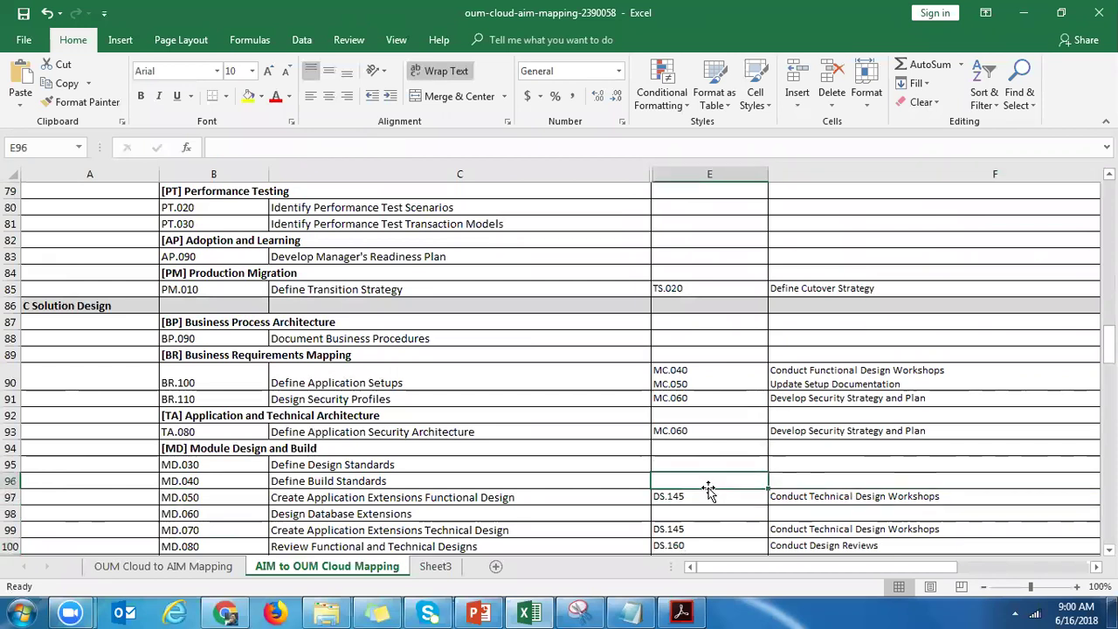
click(686, 498)
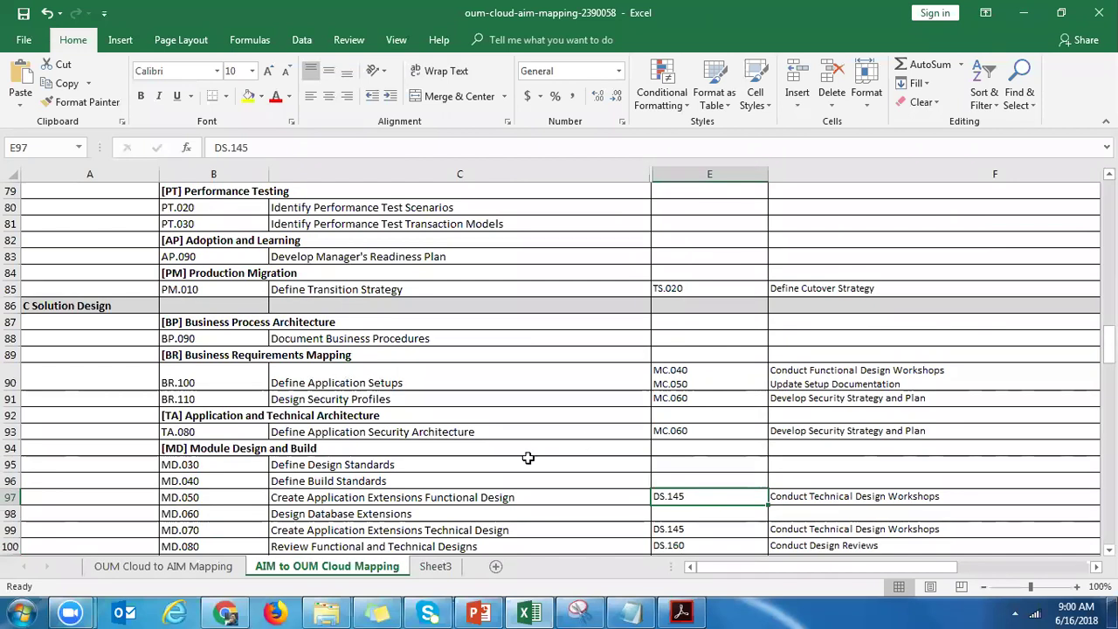
Step: Switch to the PowerPoint deck and show the OUM Methodology "Approach Structure by Phase" slide full screen, then exit the slide show
click(326, 612)
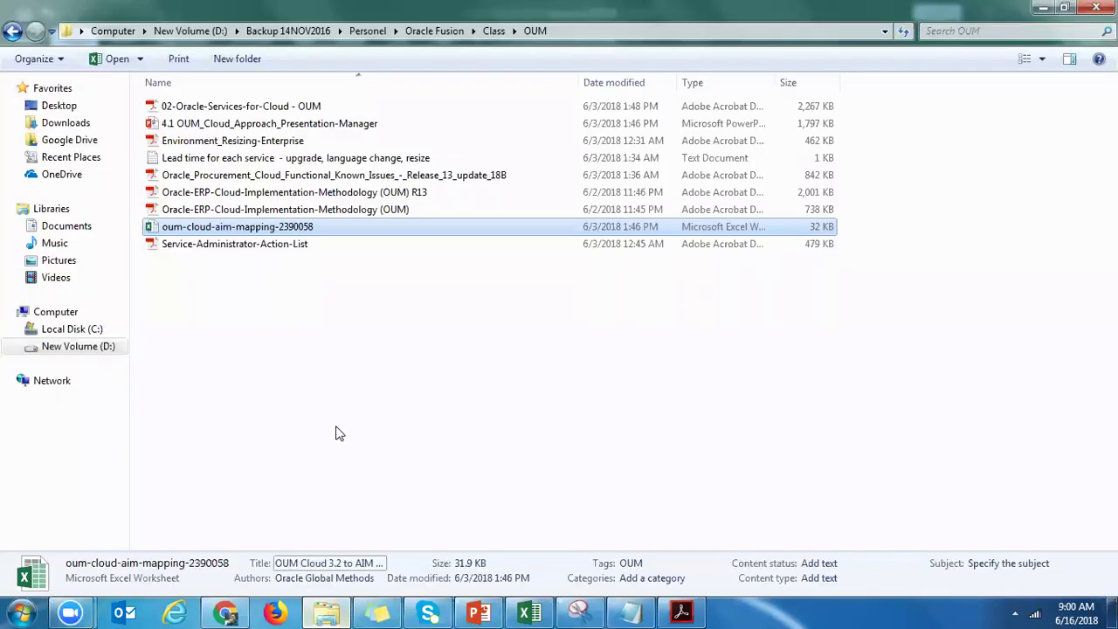
click(479, 612)
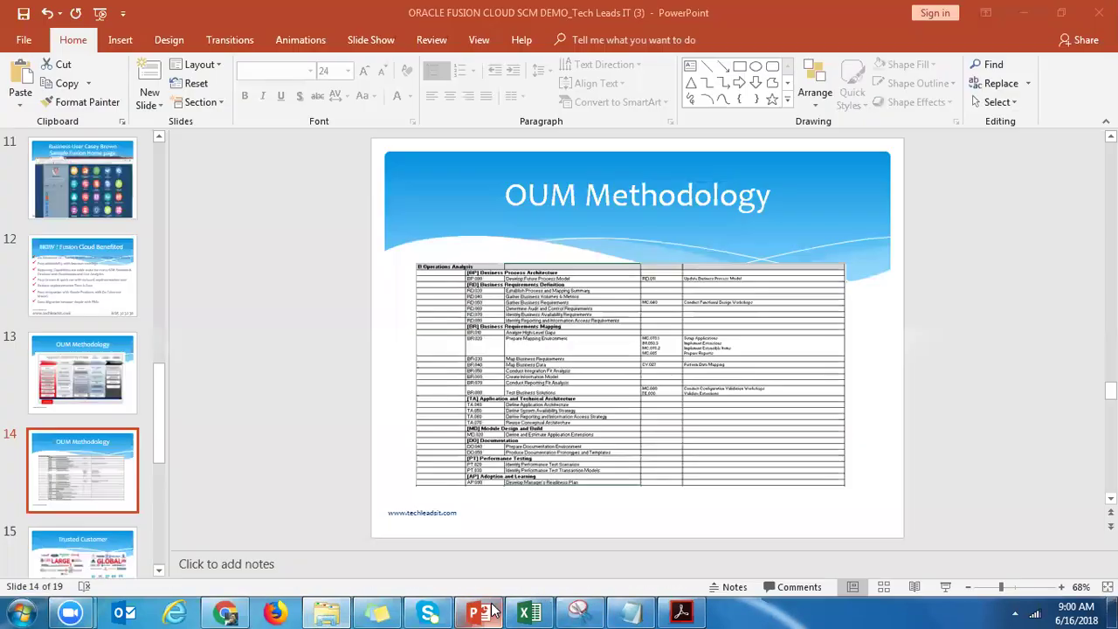
click(114, 387)
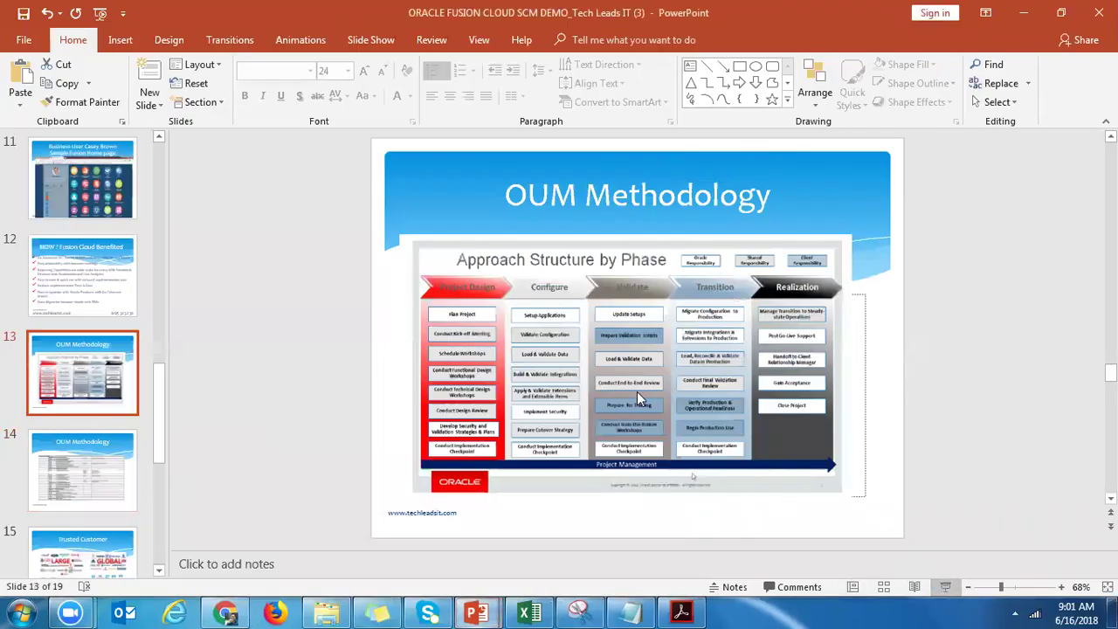
key(shift+F5)
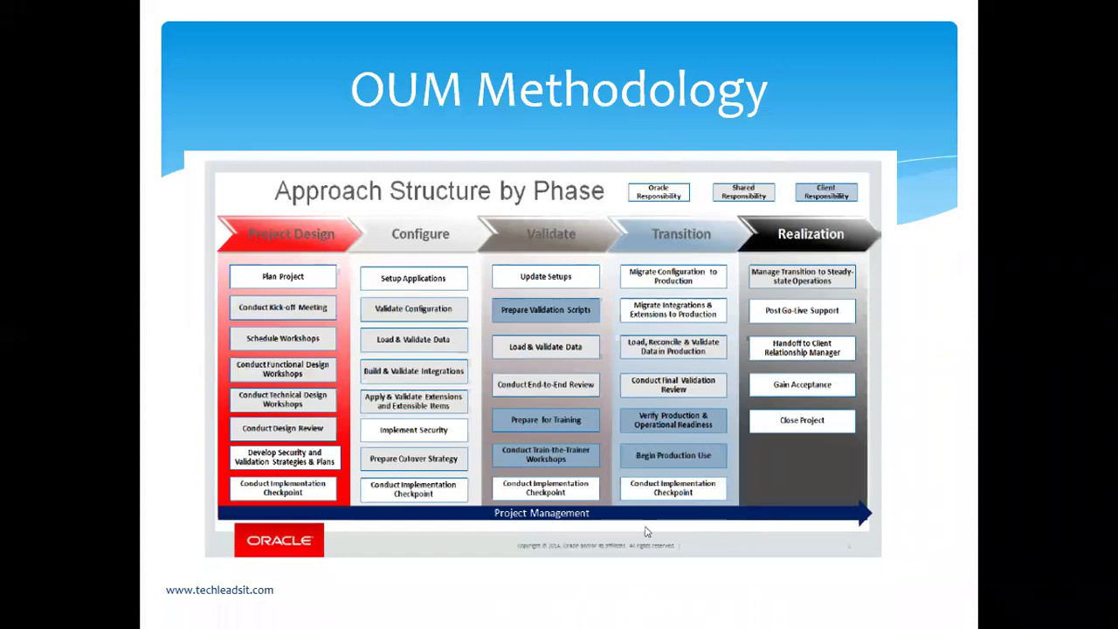
key(Escape)
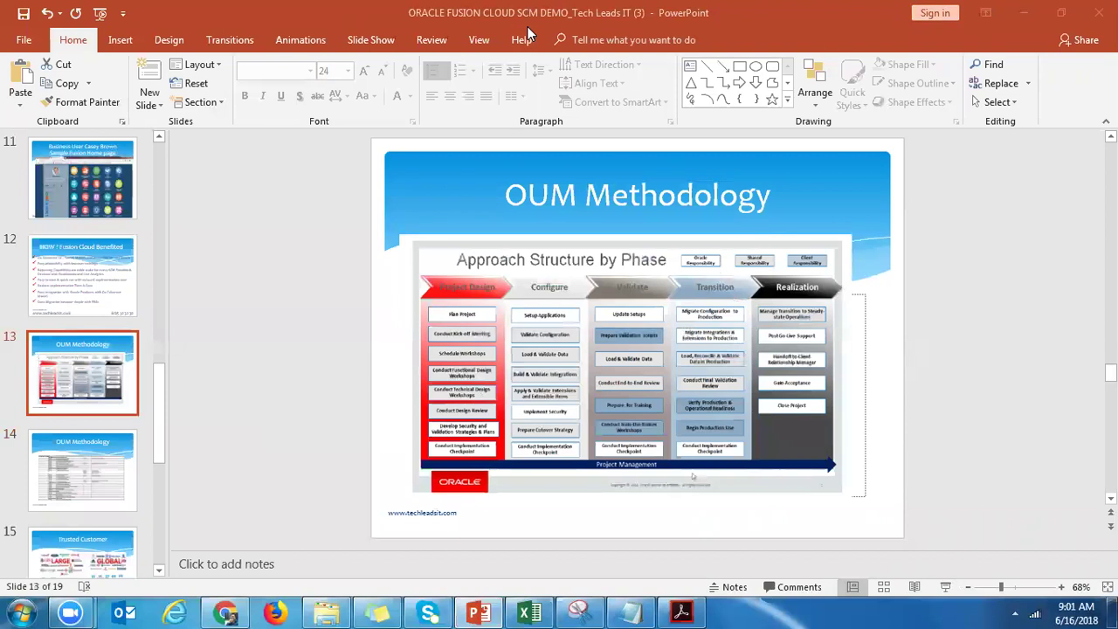
Step: Return to the Excel mapping workbook and point out the MD.050 Create Application Extensions Functional Design task
click(530, 613)
click(206, 512)
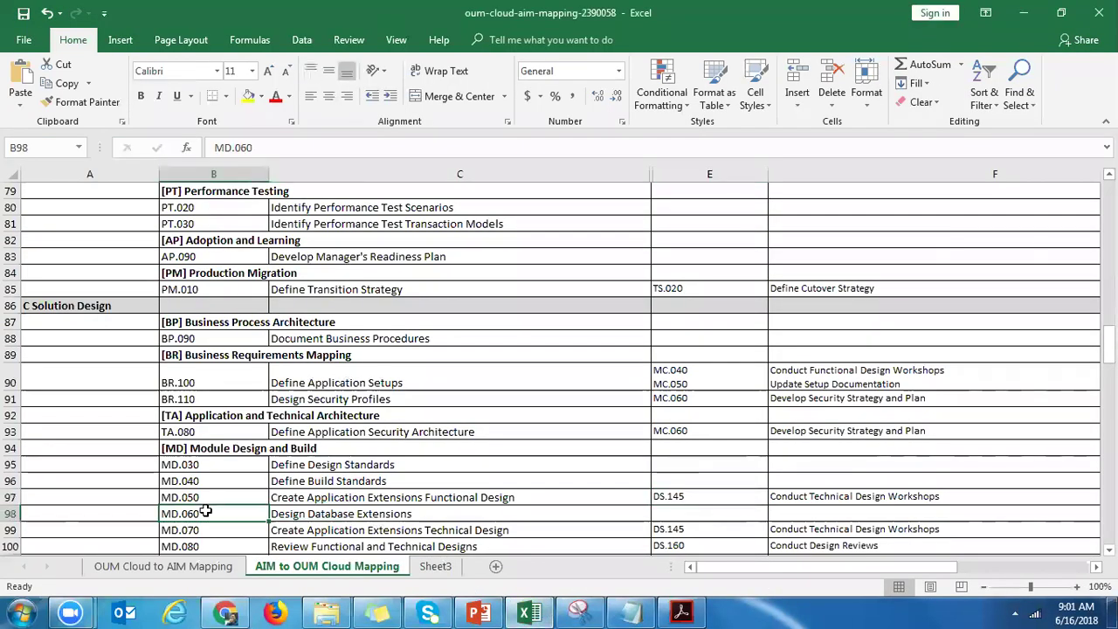
key(Up)
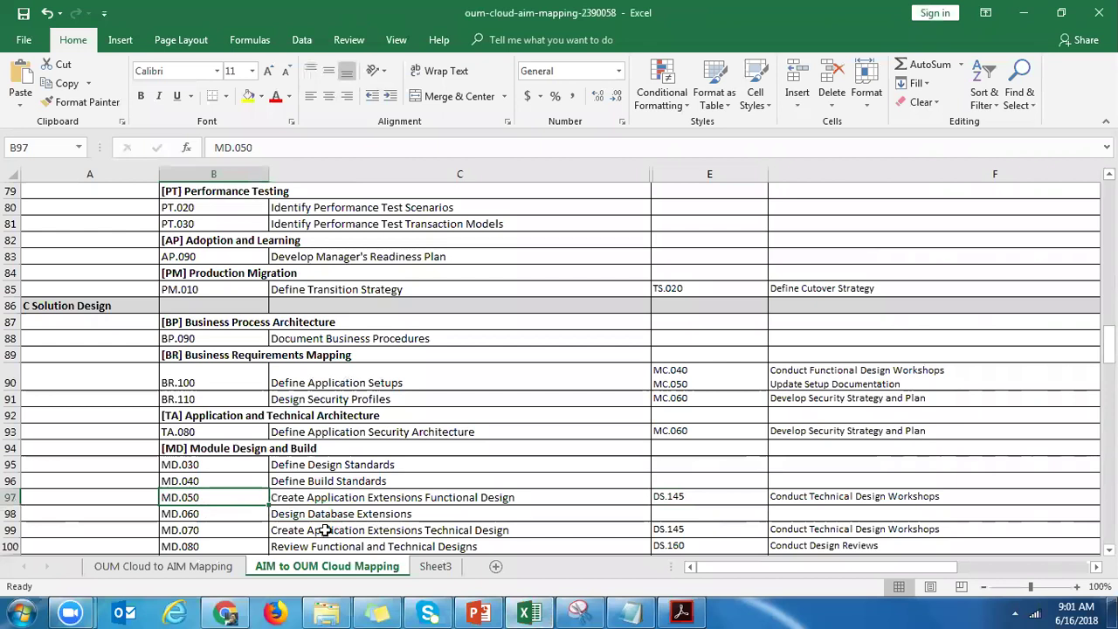
click(318, 497)
click(217, 493)
click(272, 495)
click(240, 495)
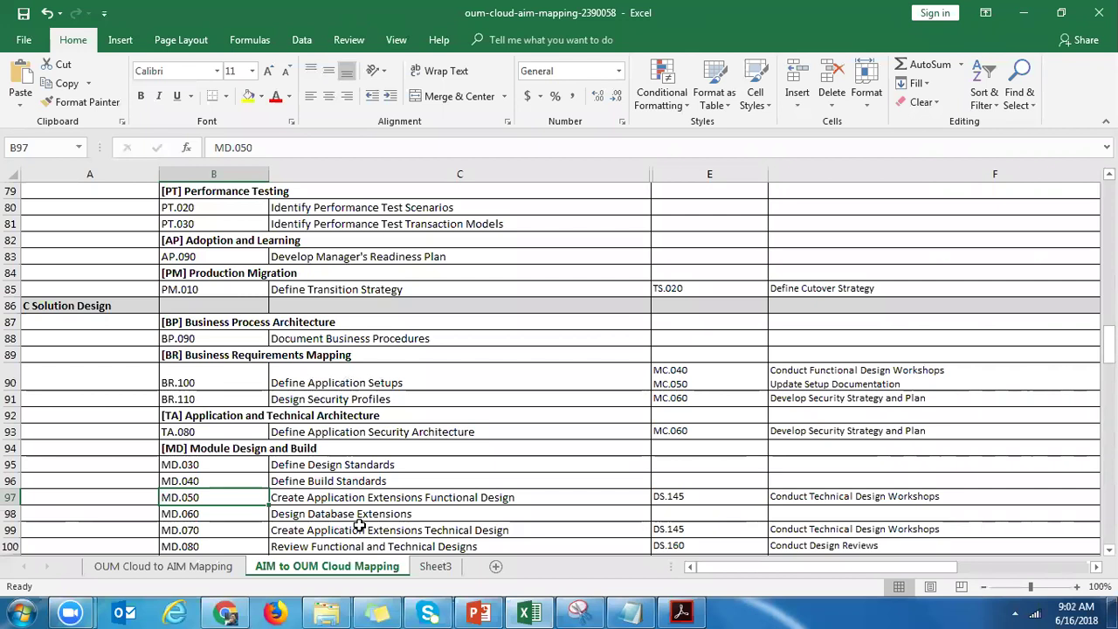
Step: Review MD.050's mapping to DS.145 Conduct Technical Design Workshops and the OUM codes in the rows just below it
click(669, 495)
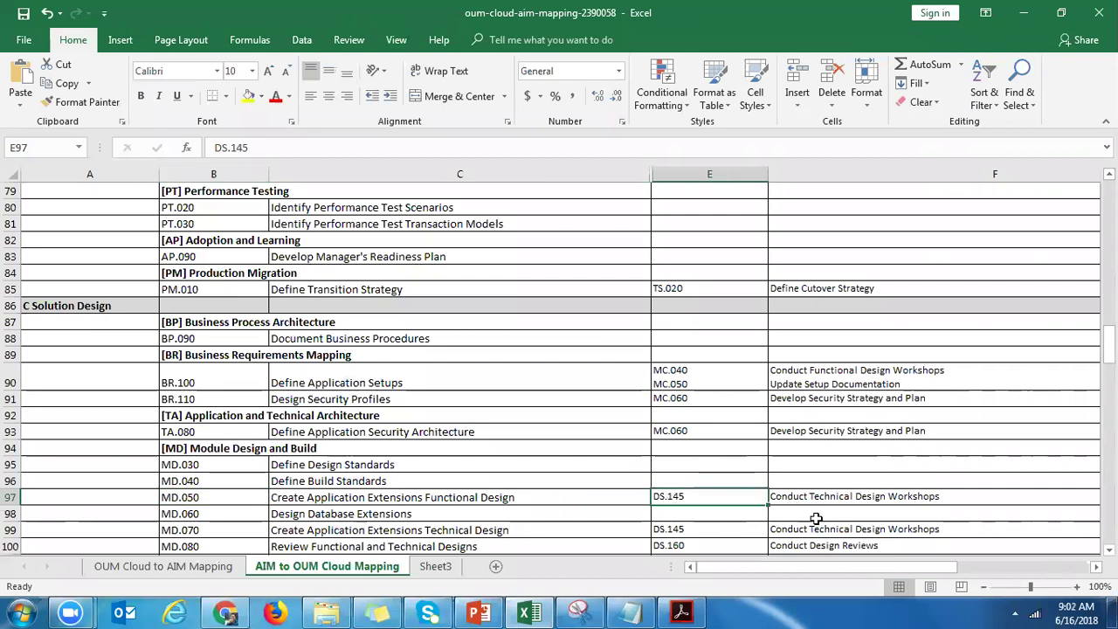
click(870, 498)
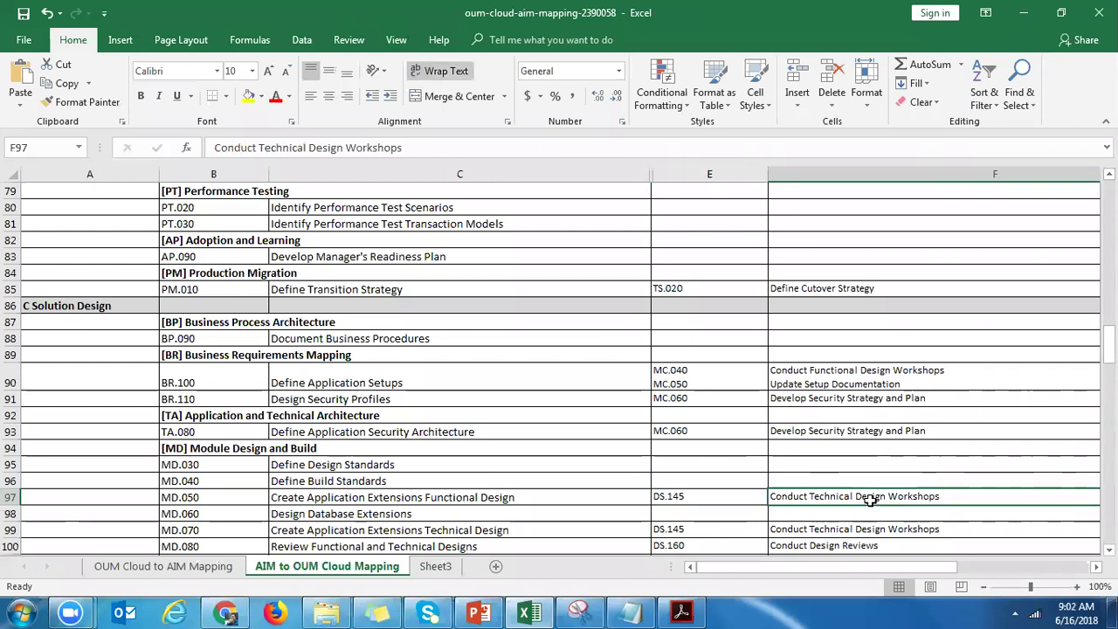
click(669, 494)
key(Down)
key(Down)
key(Down)
key(Down)
key(Down)
key(Up)
key(Up)
key(Up)
key(Up)
key(Up)
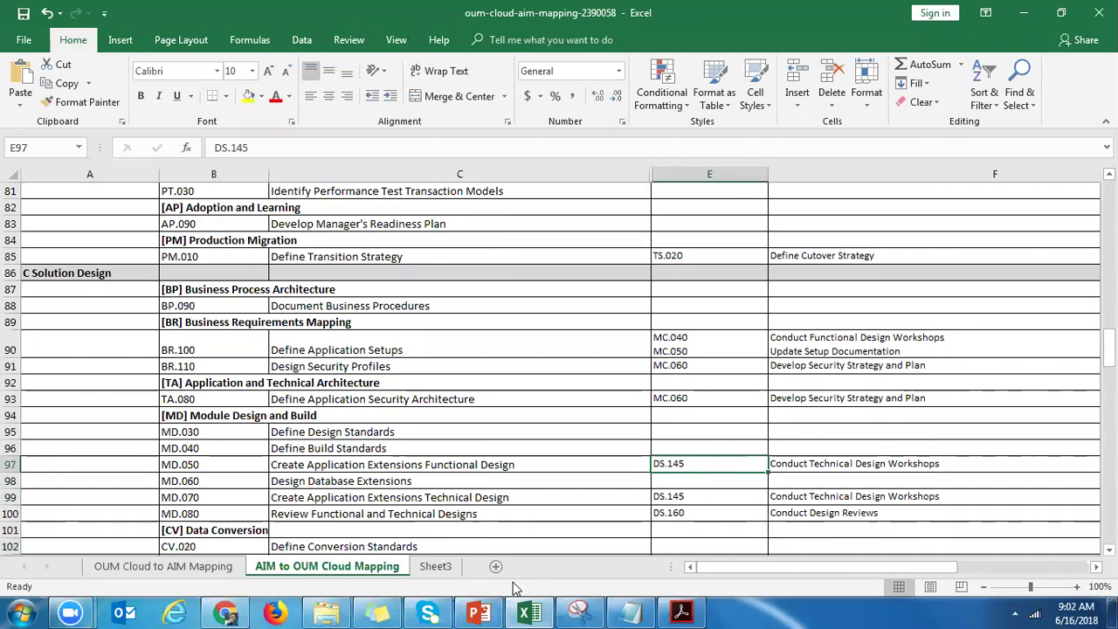
Step: Switch to the PowerPoint deck and display the Fusion Cloud benefits slide, followed by the Trusted Customer slide
click(480, 612)
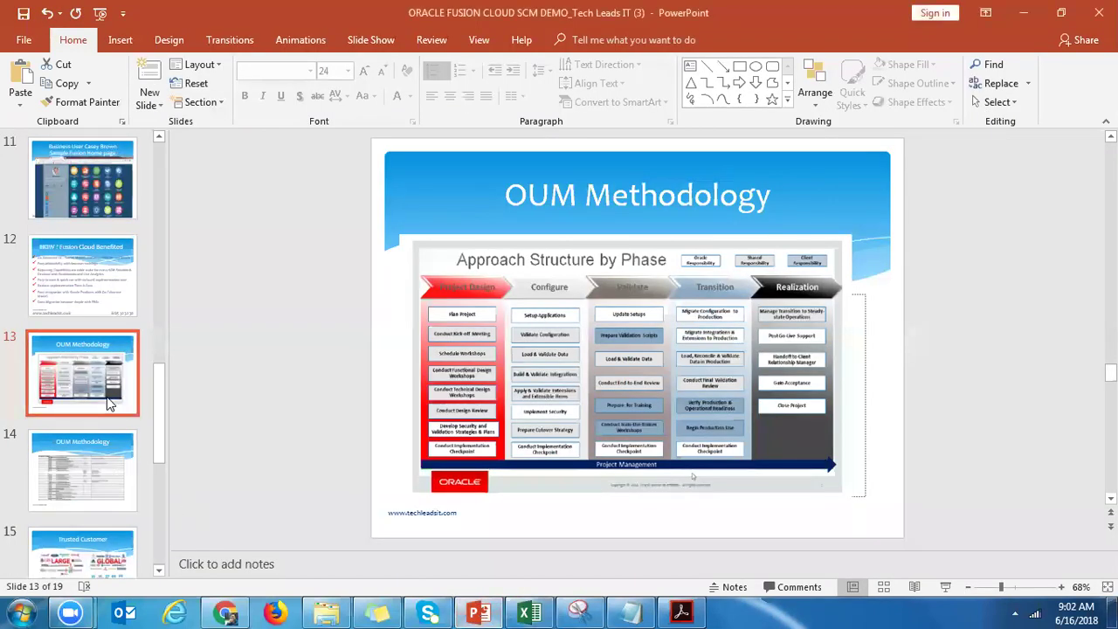
click(110, 305)
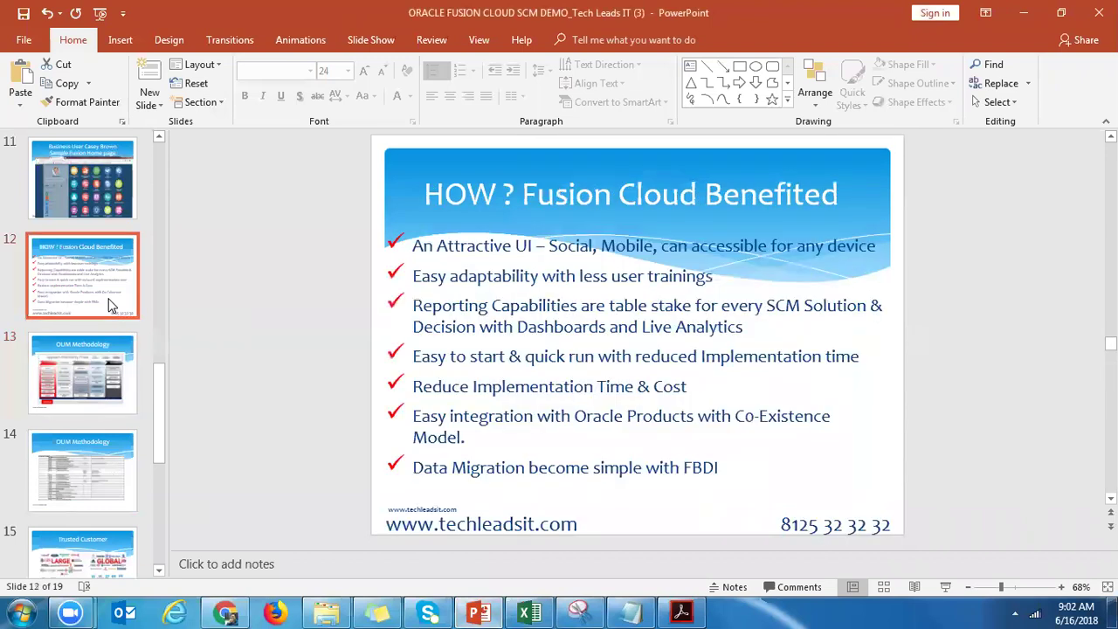
click(111, 553)
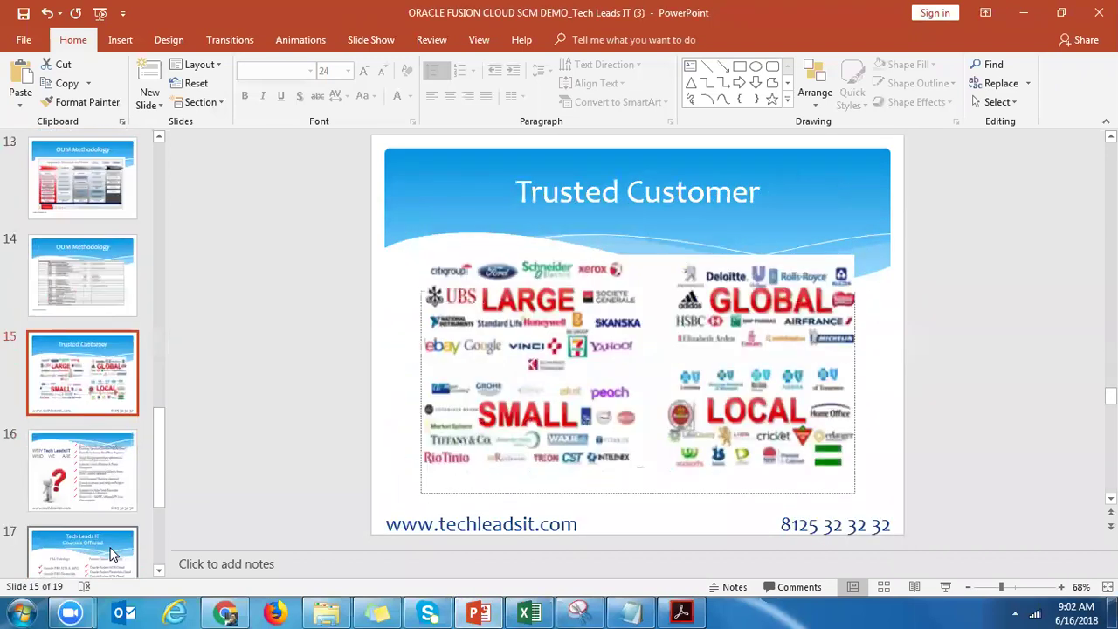